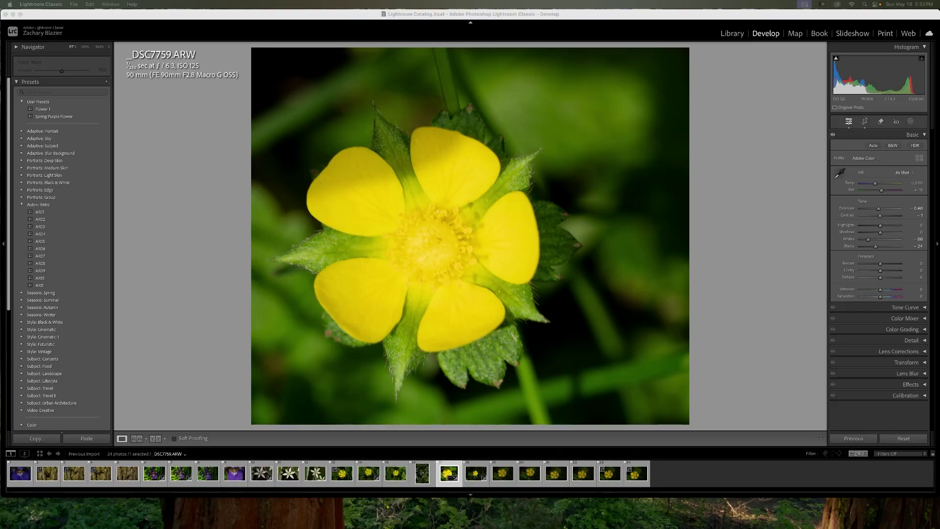
# Select the five yellow flower photos (thumbnails 13–17) in the filmstrip and start File > Export
pyautogui.click(450, 477)
pyautogui.rightClick(450, 476)
pyautogui.moveTo(469, 484)
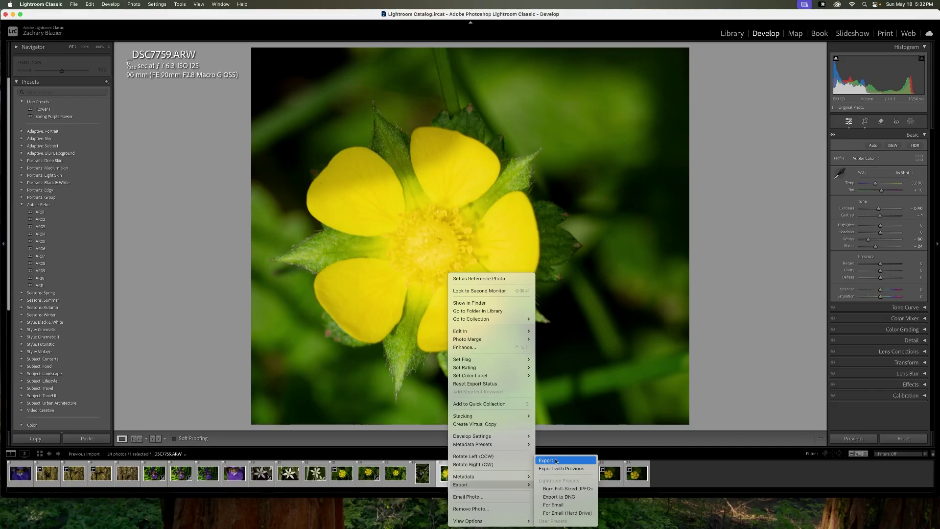
pyautogui.press('Escape')
pyautogui.keyDown('shift'); pyautogui.click(353, 478); pyautogui.keyUp('shift')
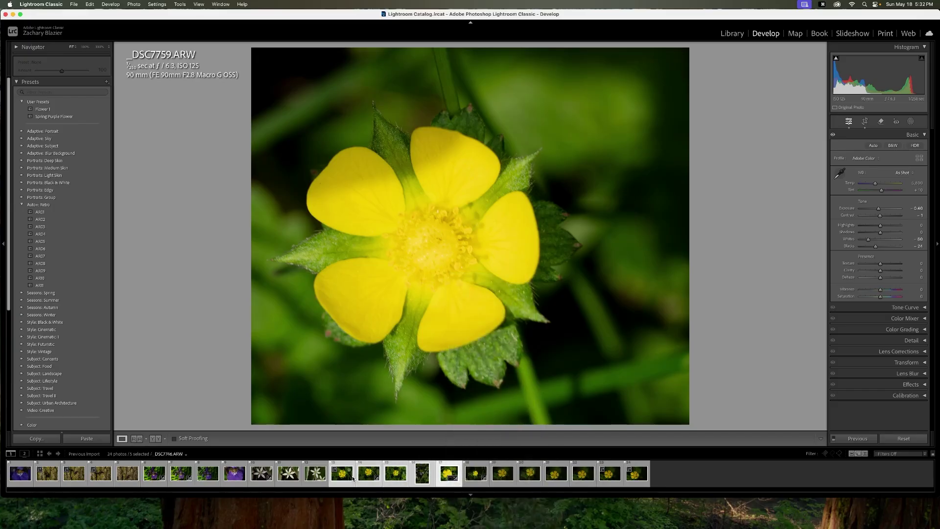
pyautogui.rightClick(445, 473)
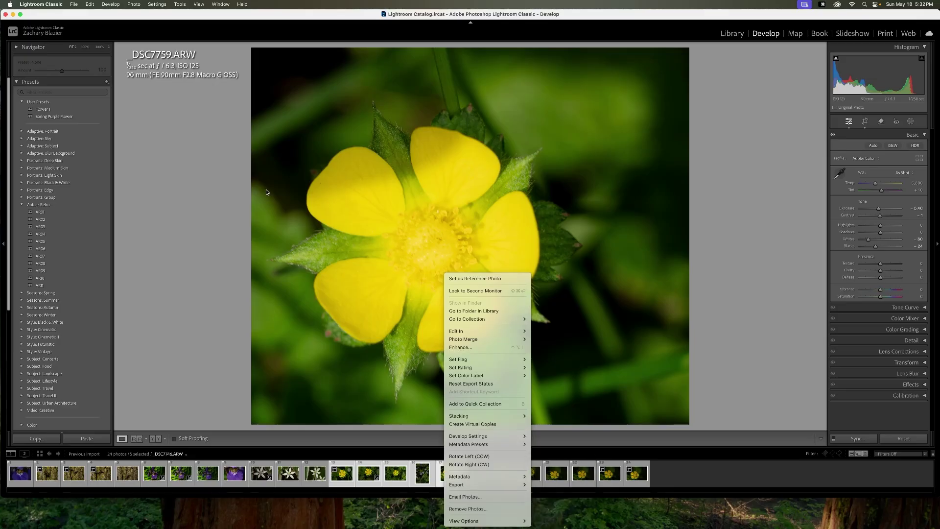
pyautogui.click(79, 6)
pyautogui.click(78, 7)
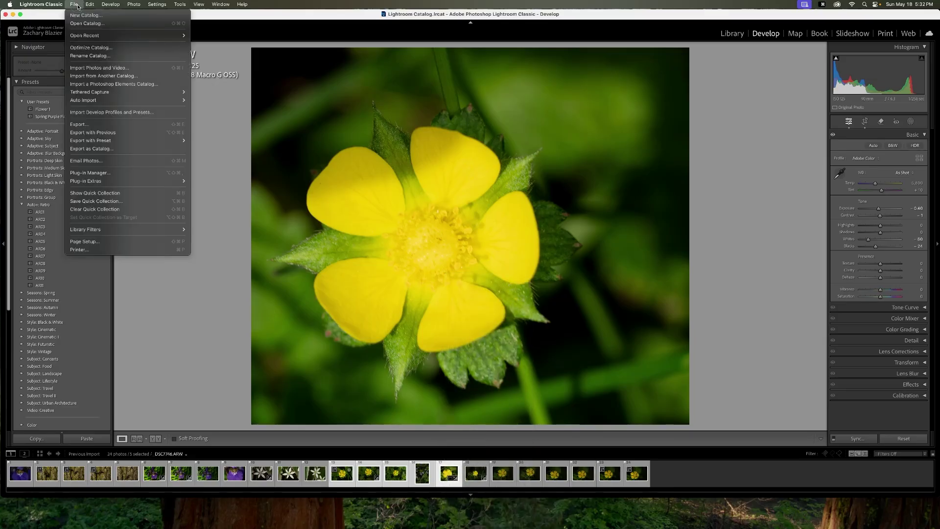
pyautogui.click(87, 126)
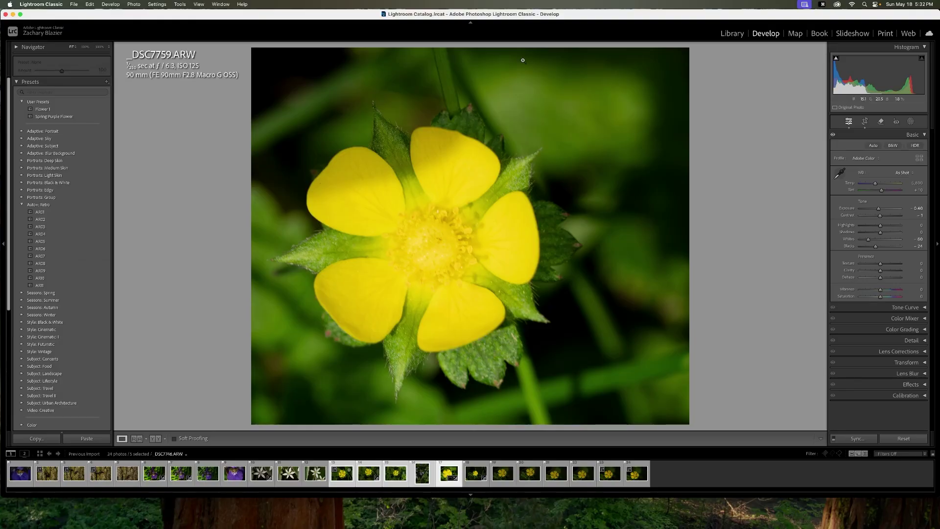
pyautogui.press('super')
# Keep Export To on Specific folder, exporting into a subfolder named 'Finished'
pyautogui.press('super+shift+e')
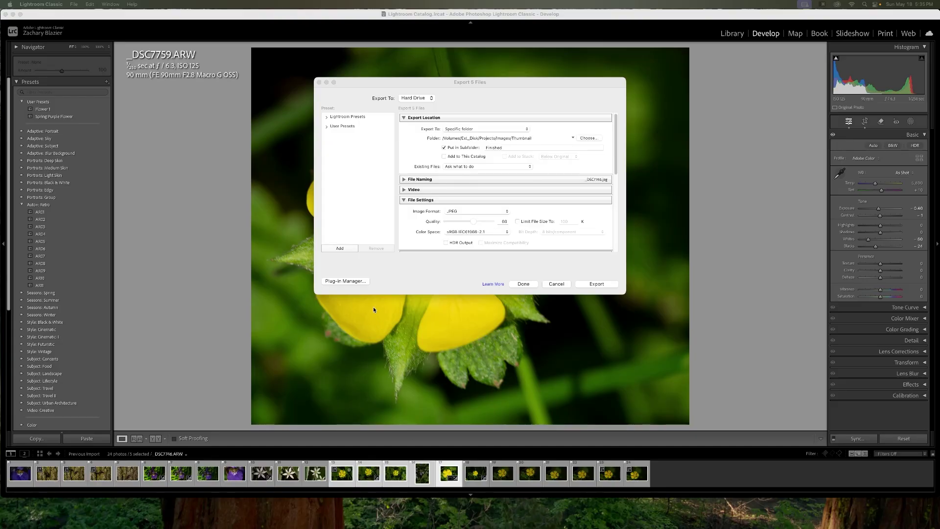
pyautogui.click(462, 129)
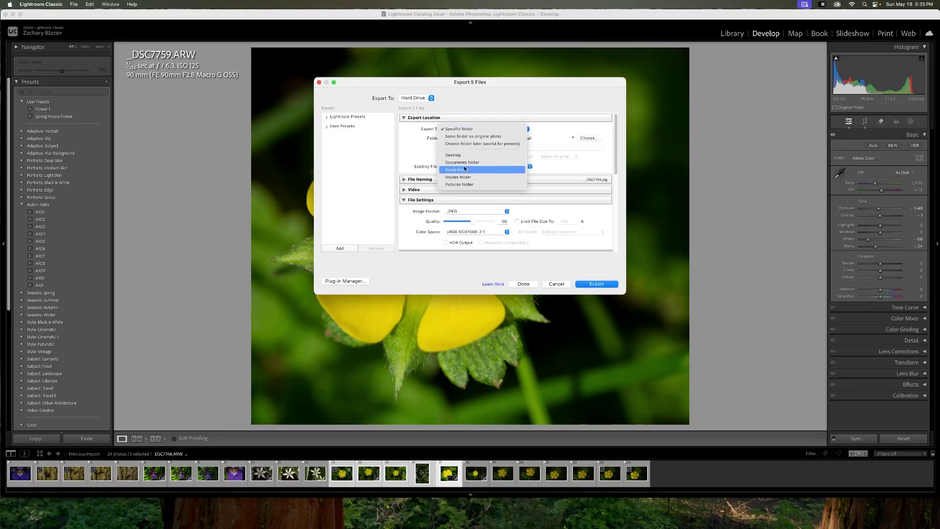
pyautogui.click(473, 130)
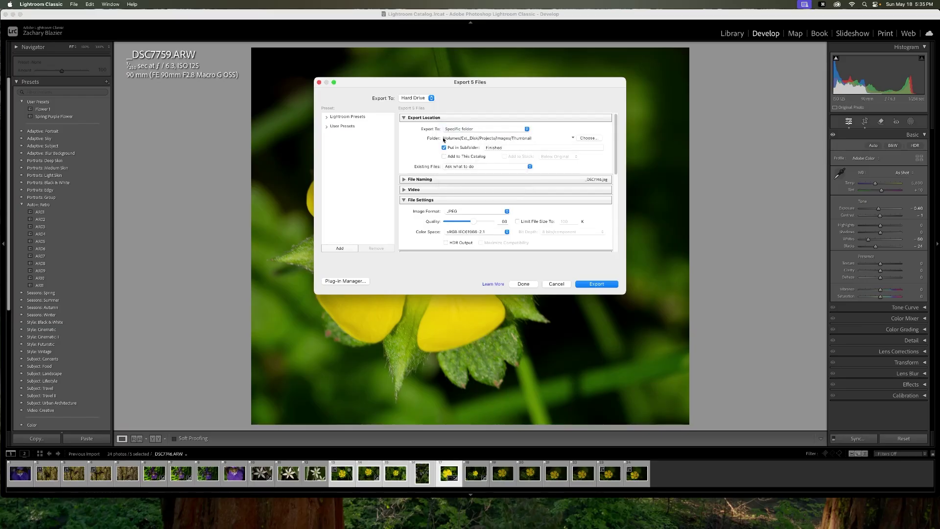
# Set the export destination folder to 'mini Macro 05-16-2025'
pyautogui.click(588, 138)
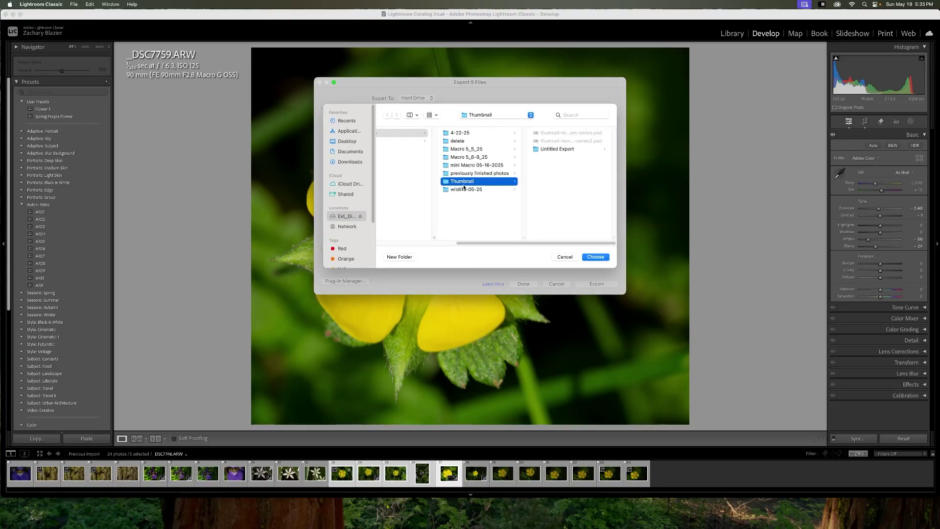
pyautogui.click(464, 167)
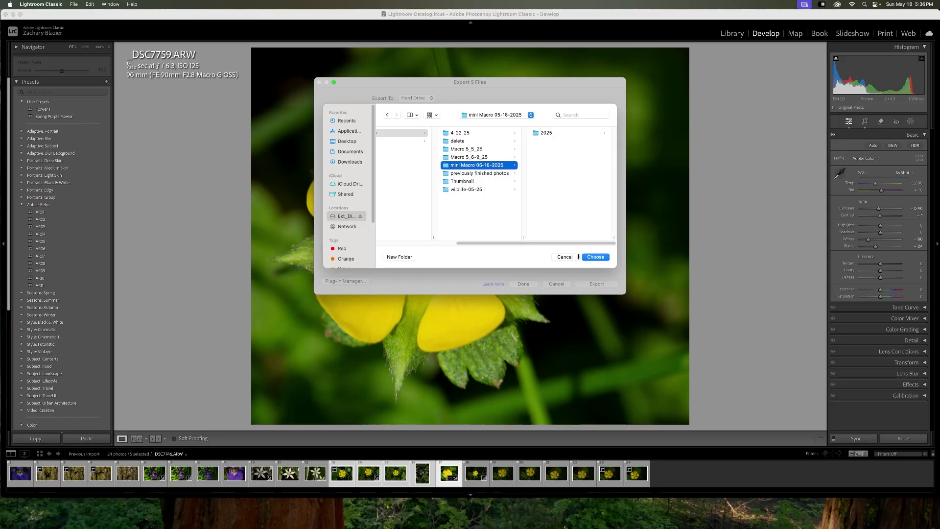
pyautogui.click(599, 256)
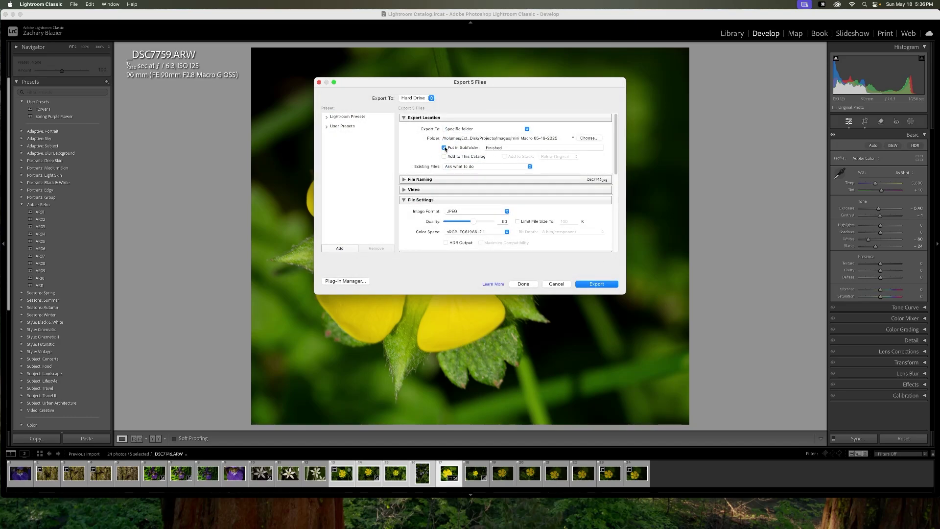
pyautogui.doubleClick(503, 147)
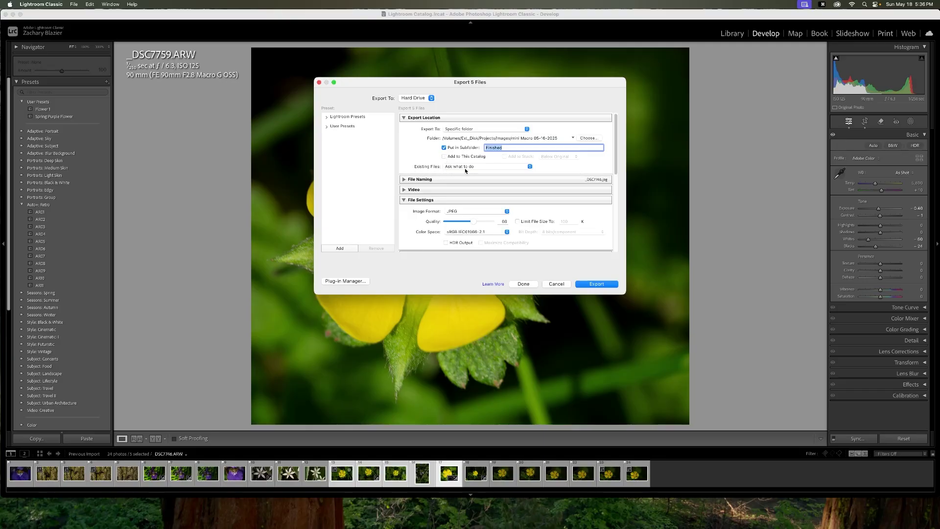
pyautogui.click(477, 167)
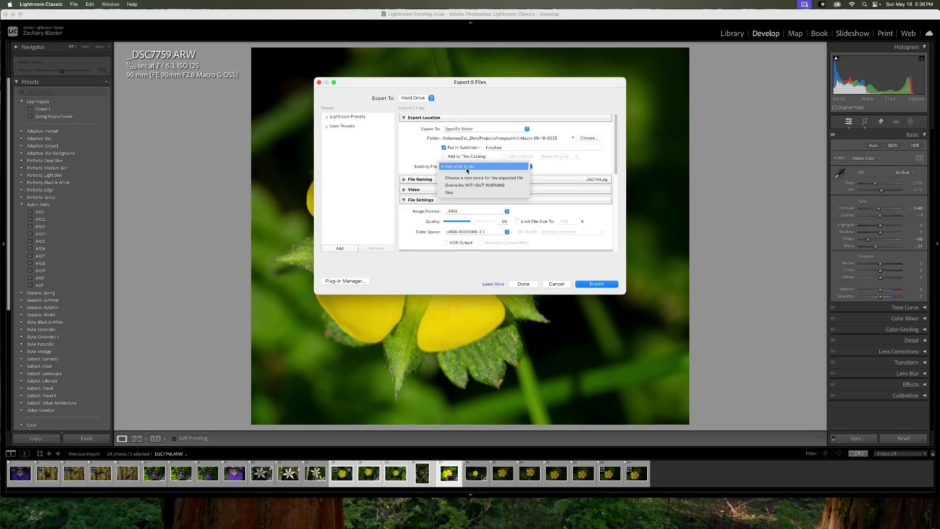
pyautogui.click(463, 167)
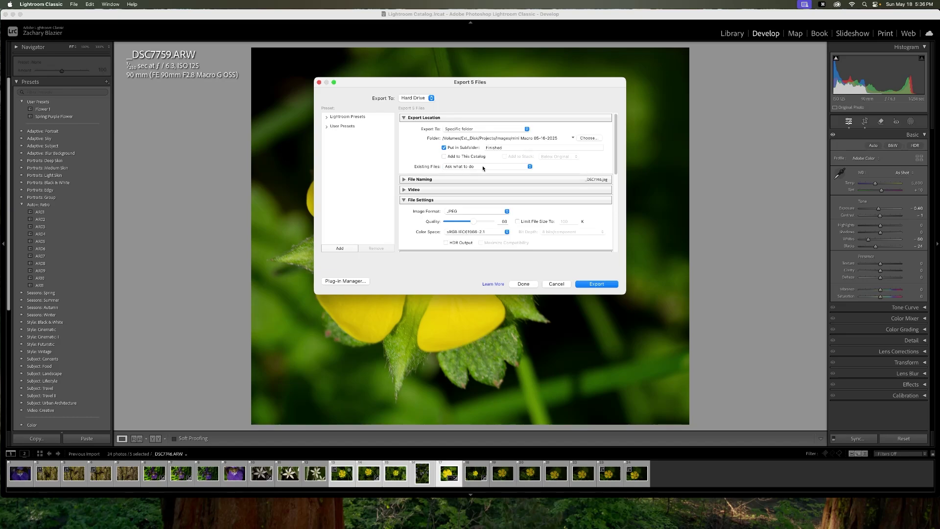
pyautogui.click(574, 179)
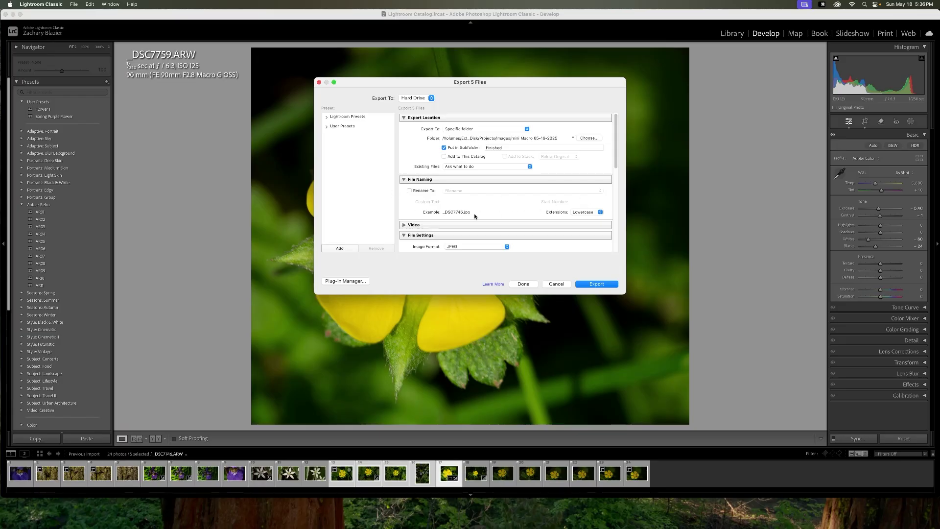
# Keep the image format on JPEG and raise the JPEG quality to 82
pyautogui.click(403, 180)
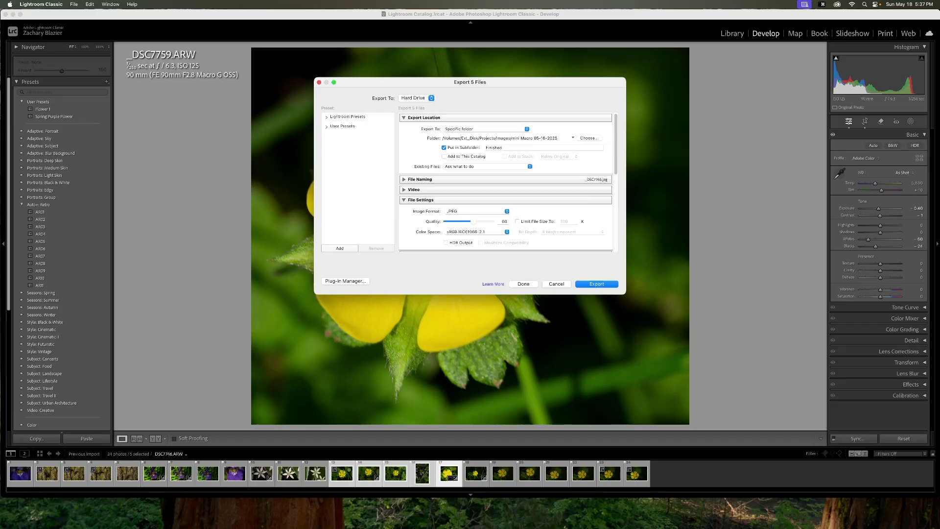
pyautogui.scroll(-3, 519, 206)
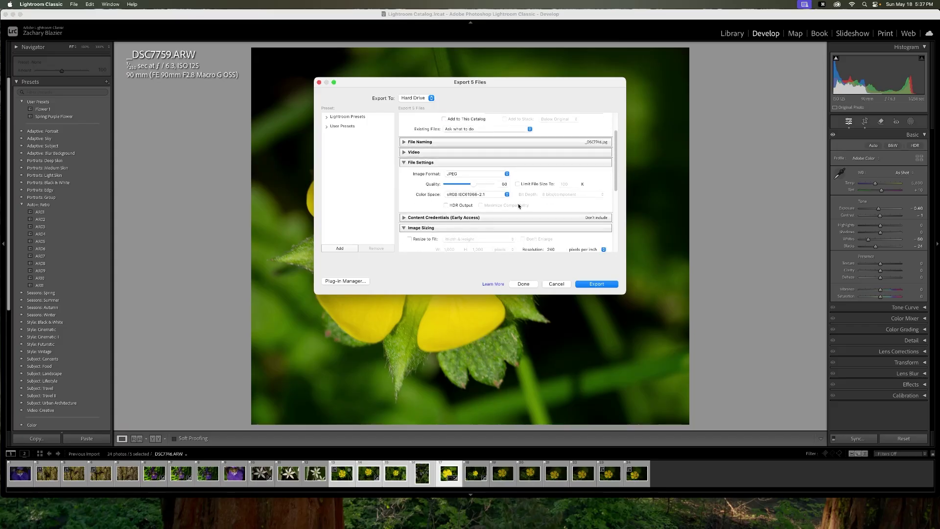
pyautogui.scroll(-1, 497, 193)
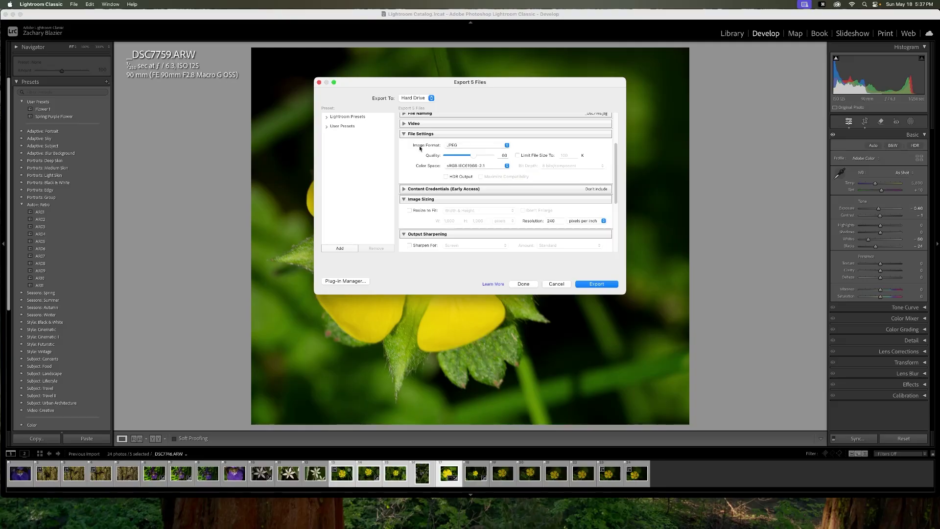
pyautogui.click(480, 145)
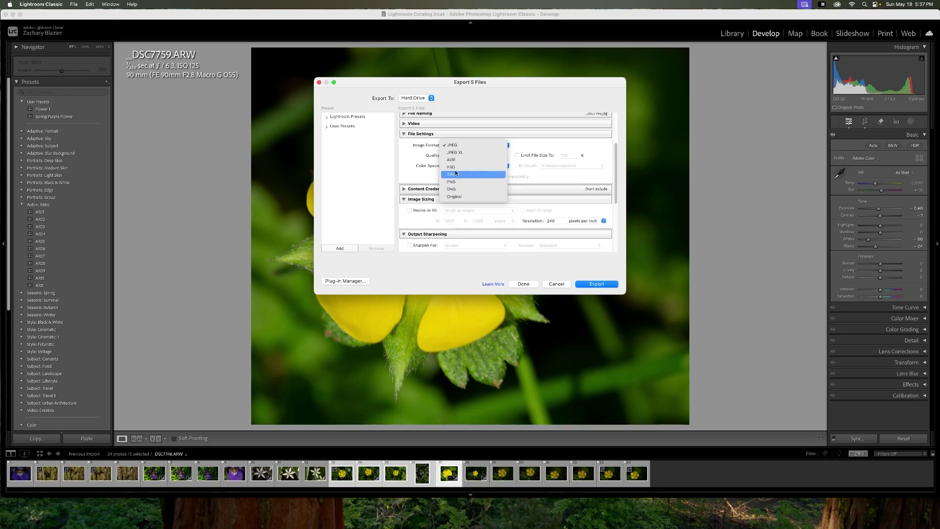
pyautogui.click(453, 145)
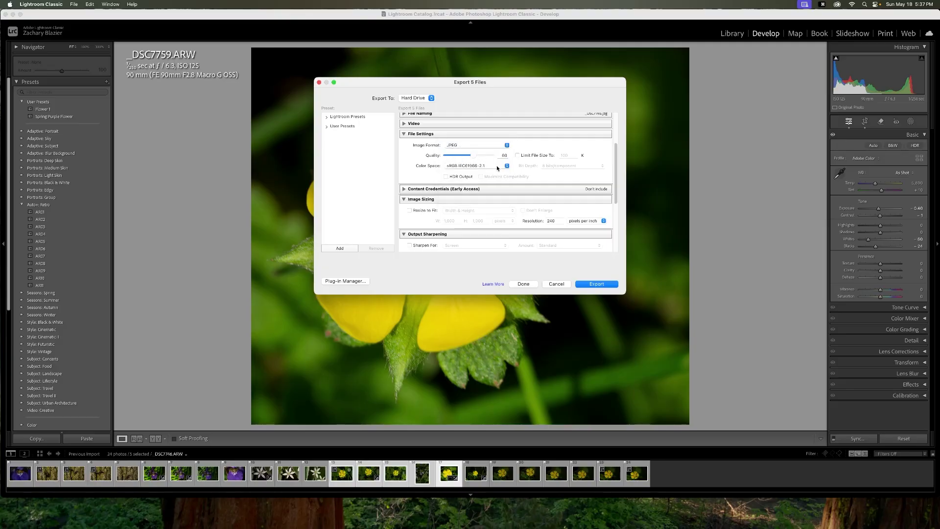
pyautogui.moveTo(472, 158); pyautogui.dragTo(482, 157)
pyautogui.moveTo(483, 157)
pyautogui.mouseDown()
pyautogui.moveTo(502, 158)
pyautogui.moveTo(483, 157)
pyautogui.mouseUp()
# Set the export colour space to Adobe RGB (1998)
pyautogui.click(467, 166)
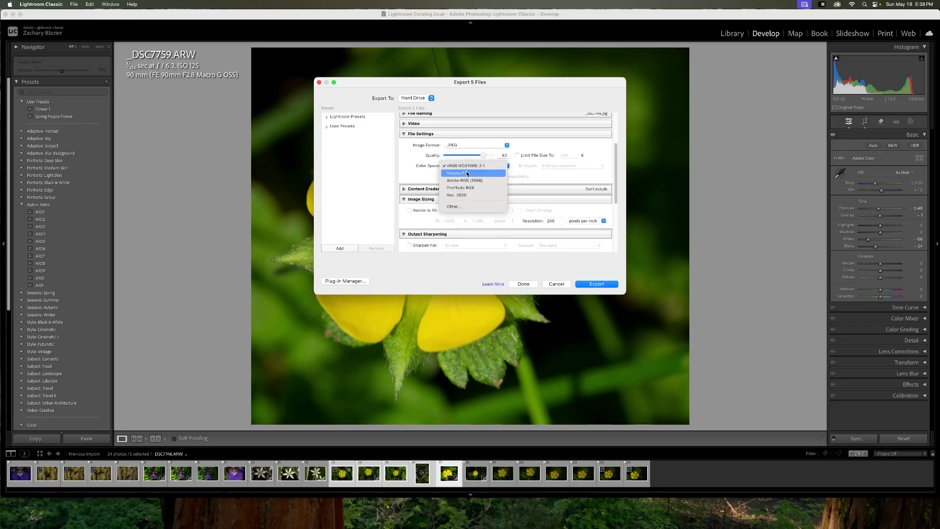
pyautogui.click(468, 180)
pyautogui.click(474, 167)
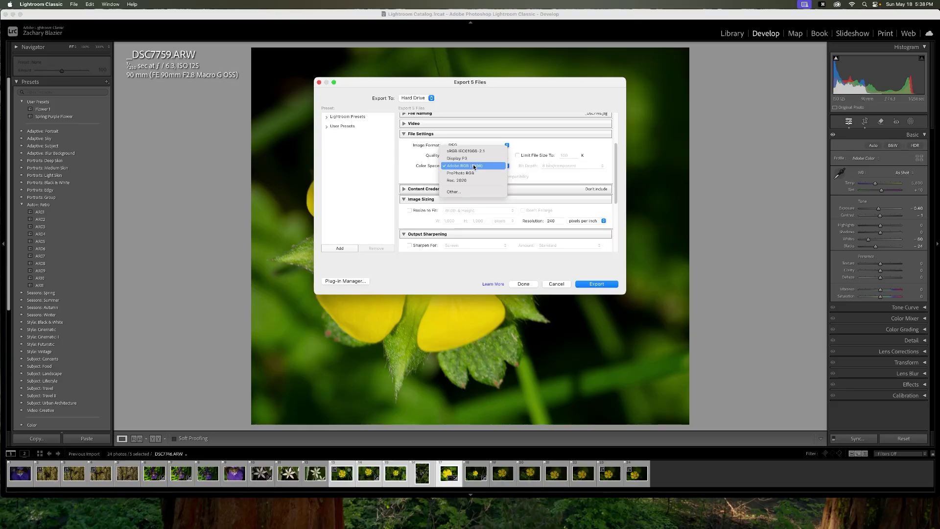
pyautogui.click(474, 166)
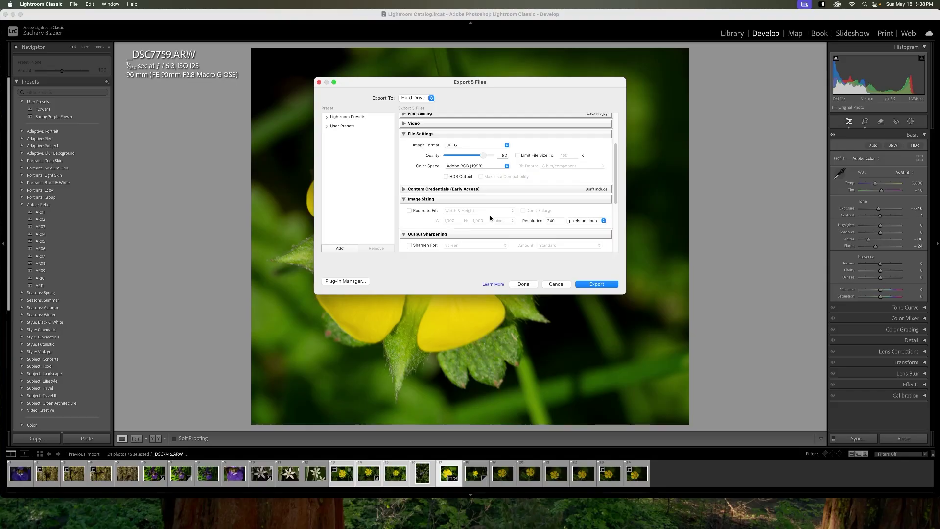
# Leave Resize to Fit off and set the resolution to 300 pixels per inch
pyautogui.click(410, 210)
pyautogui.click(416, 212)
pyautogui.press('Tab')
pyautogui.write('300')
pyautogui.click(500, 222)
pyautogui.scroll(-5, 415, 146)
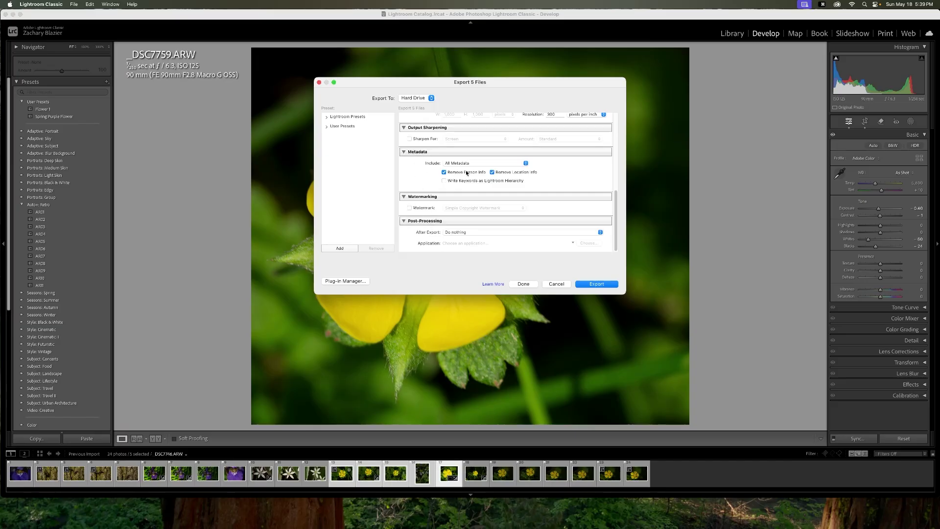
pyautogui.scroll(10, 466, 171)
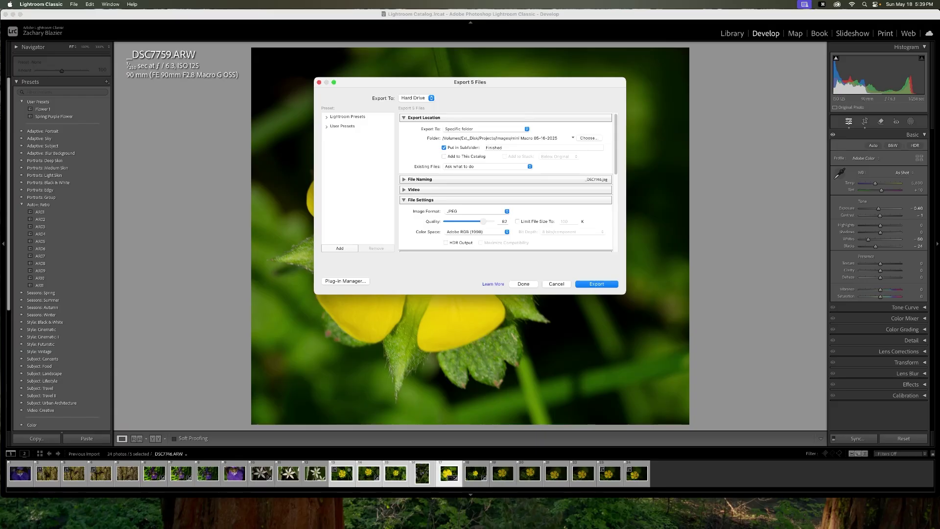
pyautogui.scroll(-10, 507, 181)
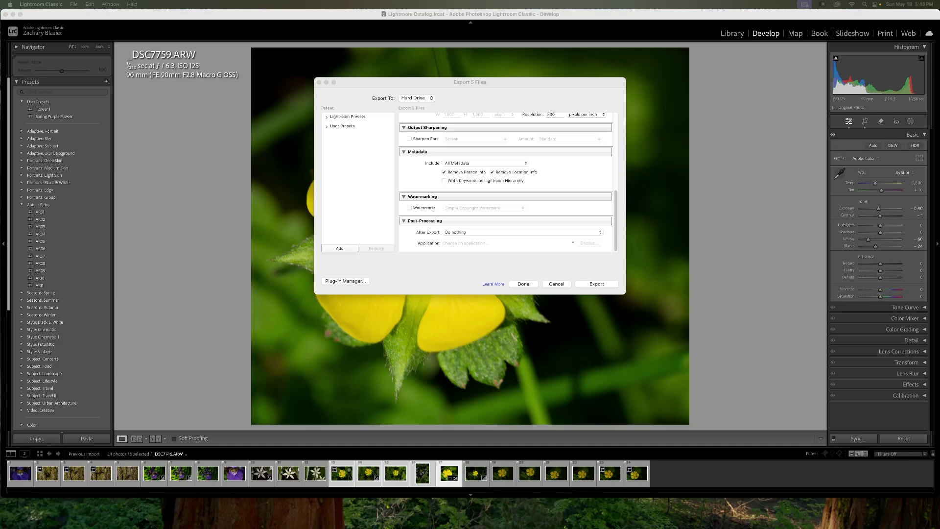
pyautogui.scroll(10, 506, 199)
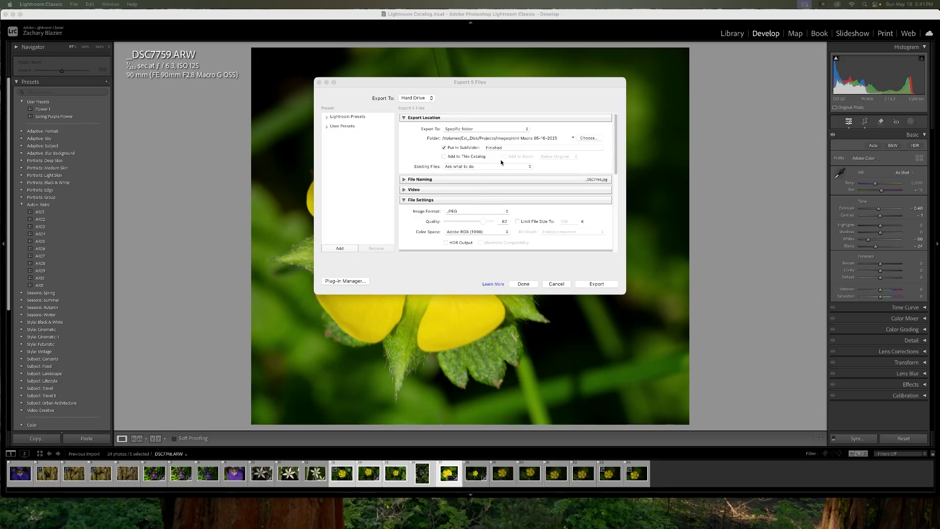
pyautogui.scroll(-5, 513, 222)
pyautogui.scroll(5, 513, 220)
# Save the current export settings as preset 'BASIC OUTPUT SETTINGS' in the User Presets folder
pyautogui.click(339, 248)
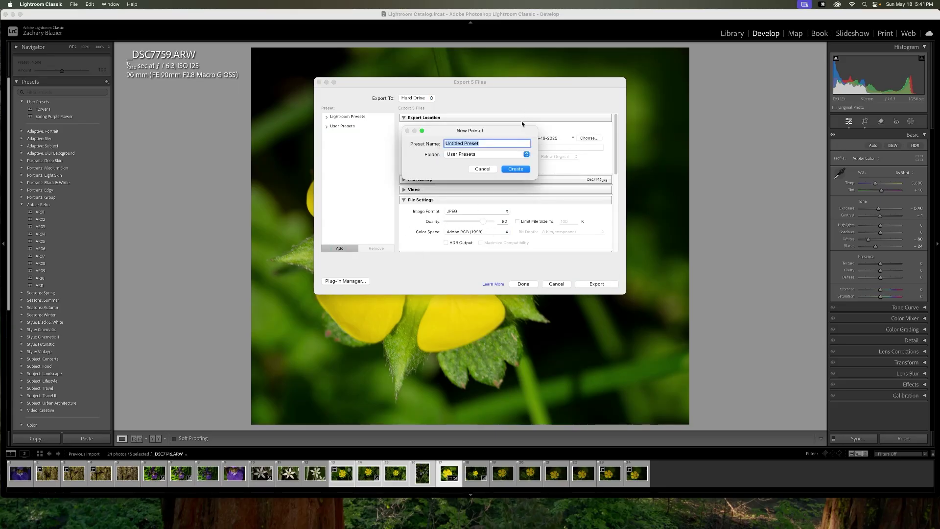
pyautogui.write('BASIC OUT')
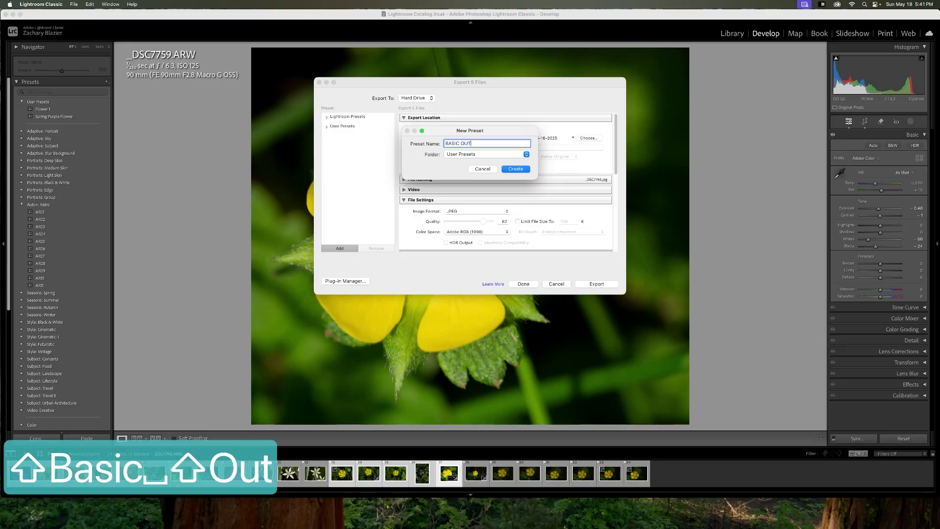
pyautogui.write('PUT SET')
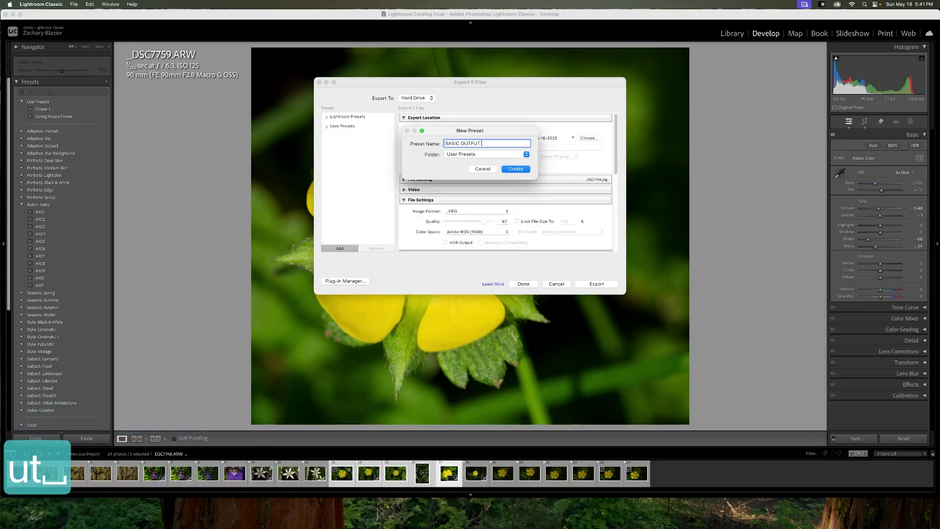
pyautogui.write('TINGS')
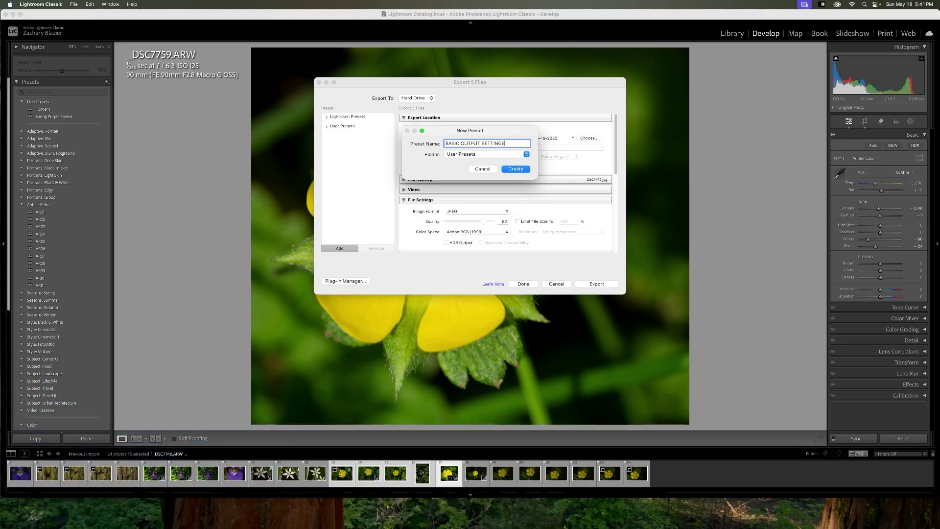
pyautogui.click(479, 155)
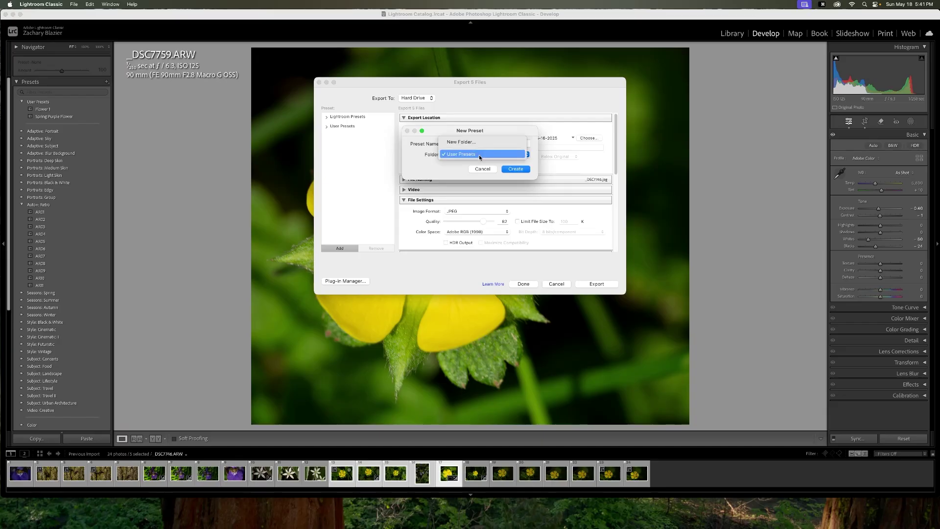
pyautogui.click(478, 155)
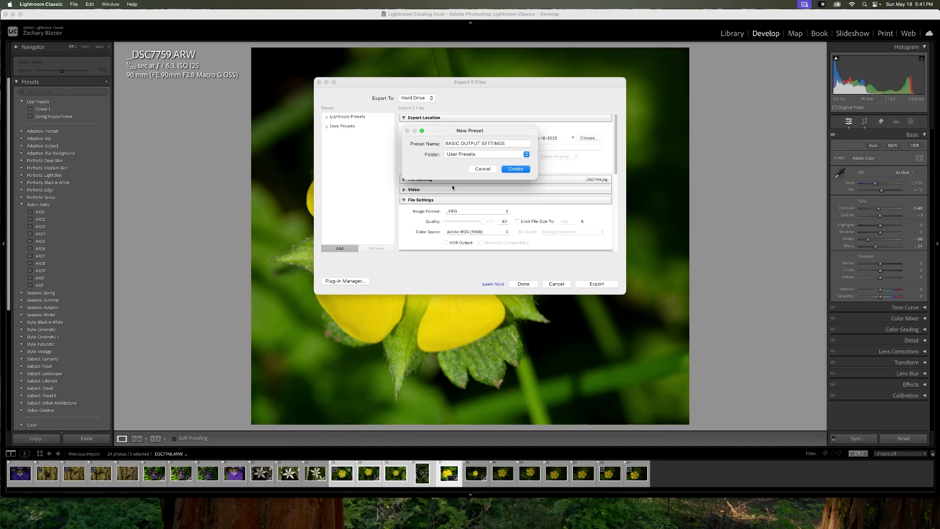
pyautogui.click(459, 156)
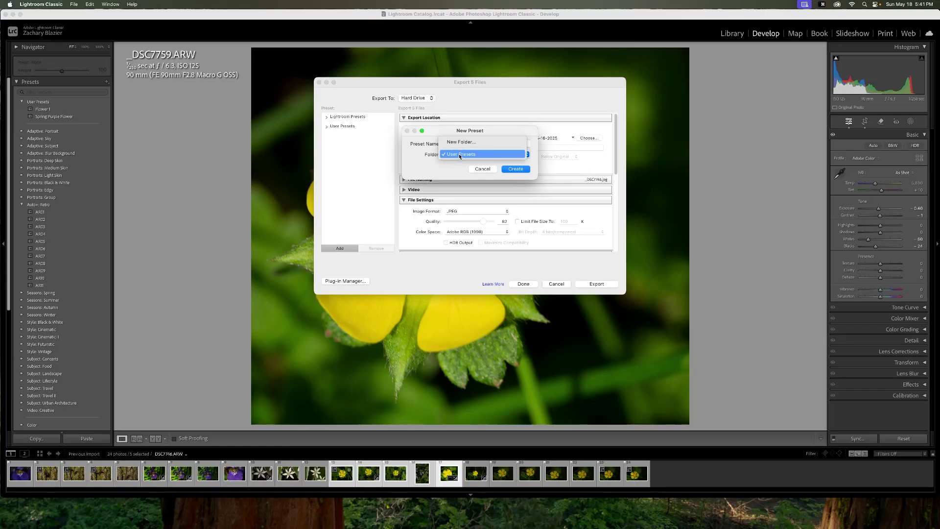
pyautogui.click(461, 157)
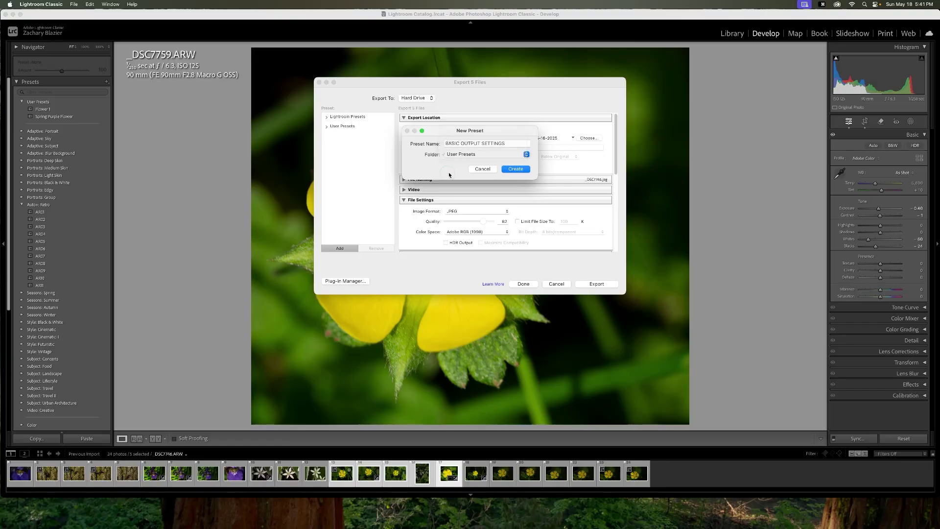
pyautogui.click(519, 170)
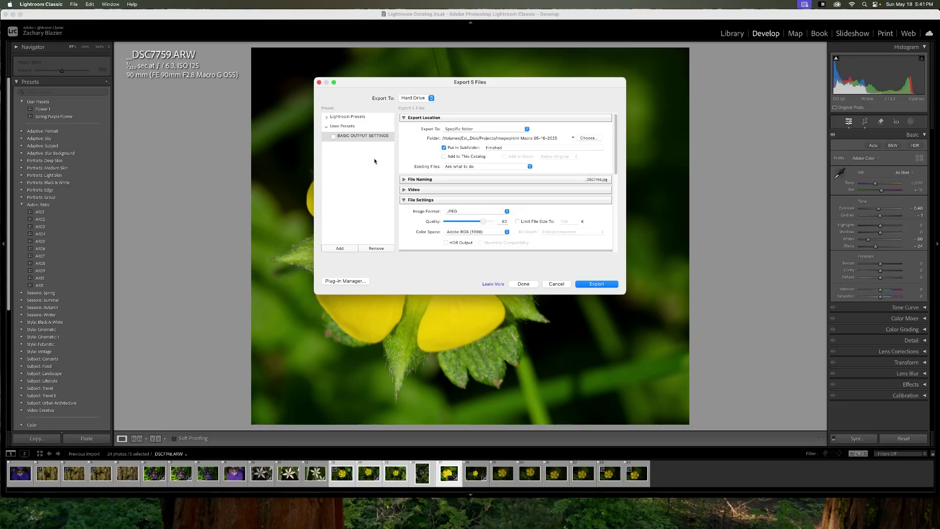
pyautogui.click(355, 137)
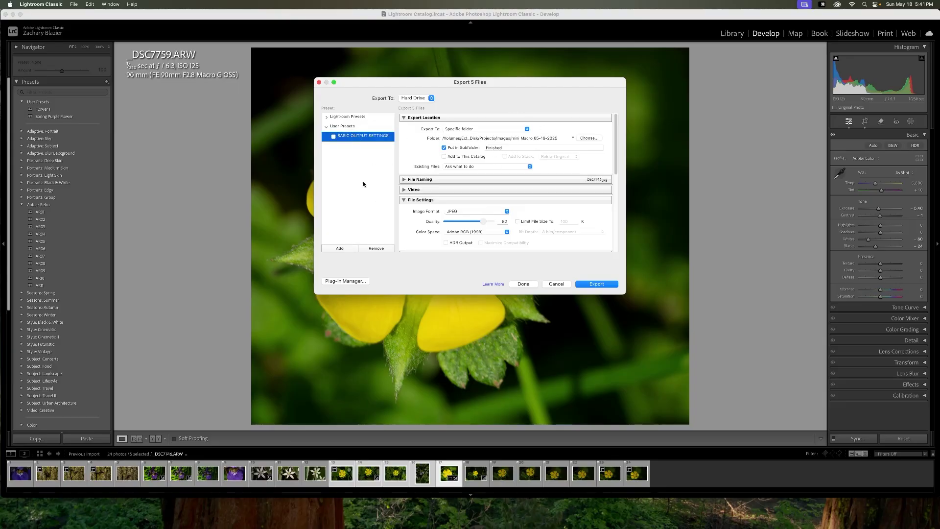